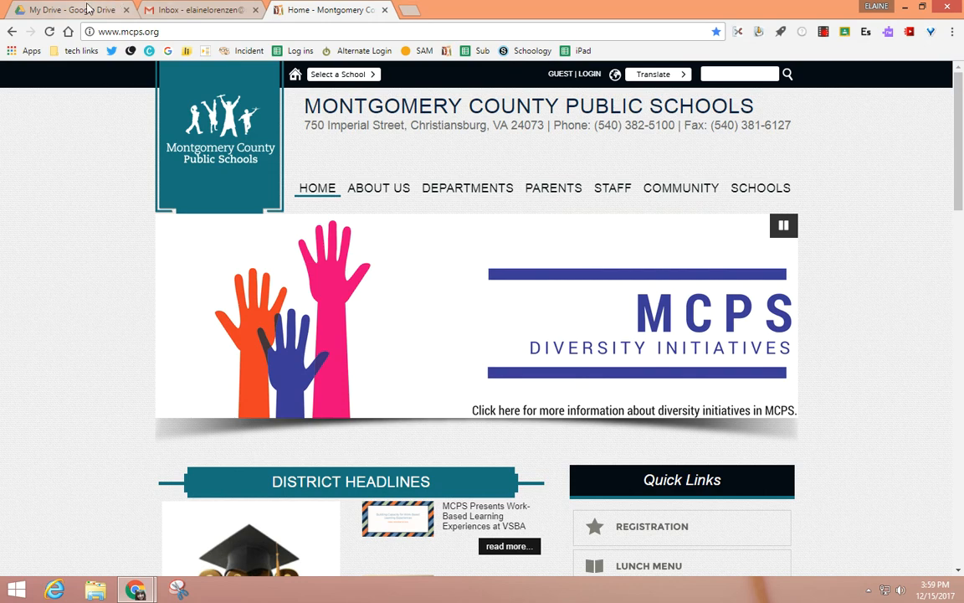
# - Switch to Google Drive and check the option for converting uploaded files in the general settings
pyautogui.click(74, 10)
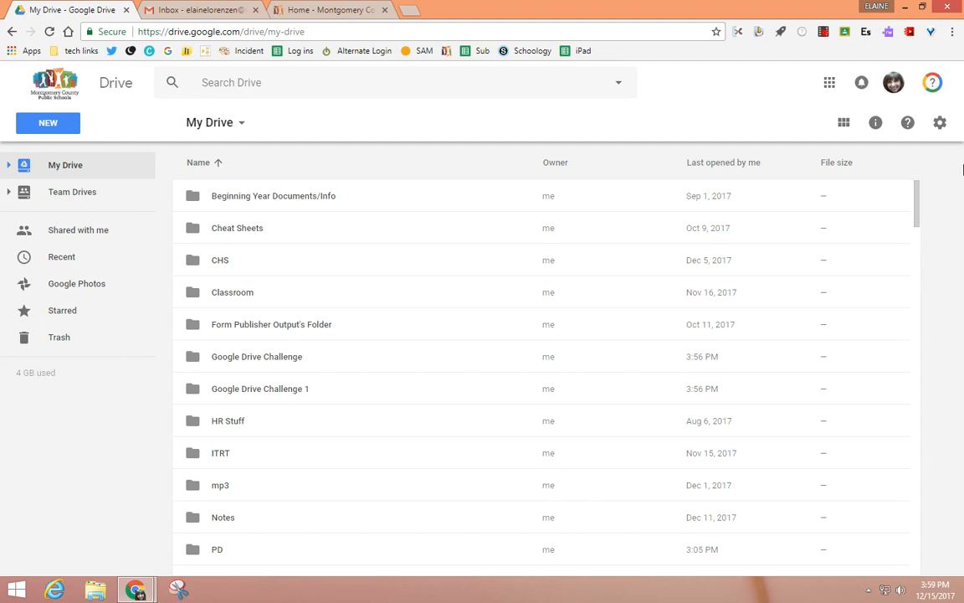
pyautogui.click(941, 124)
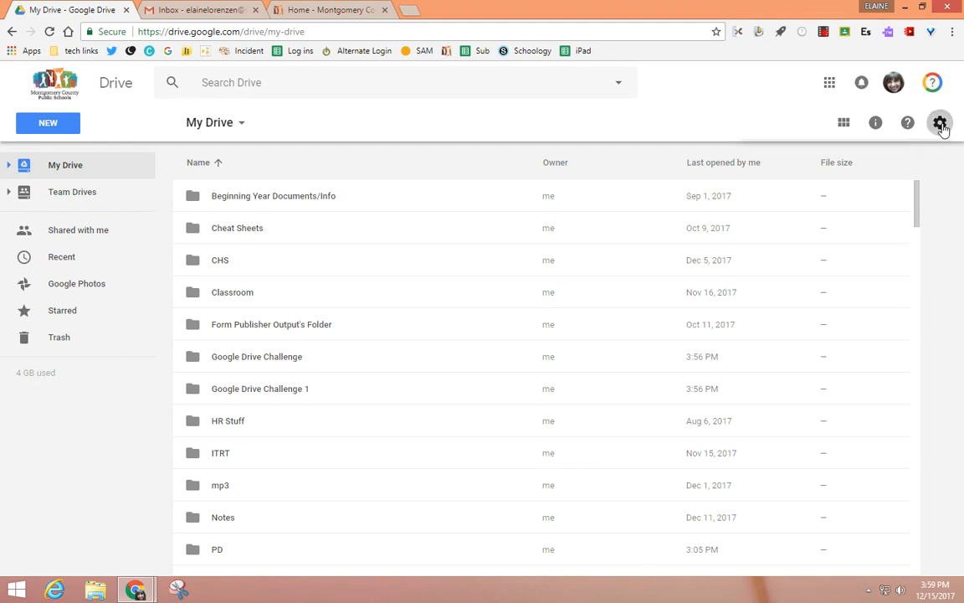
pyautogui.click(774, 157)
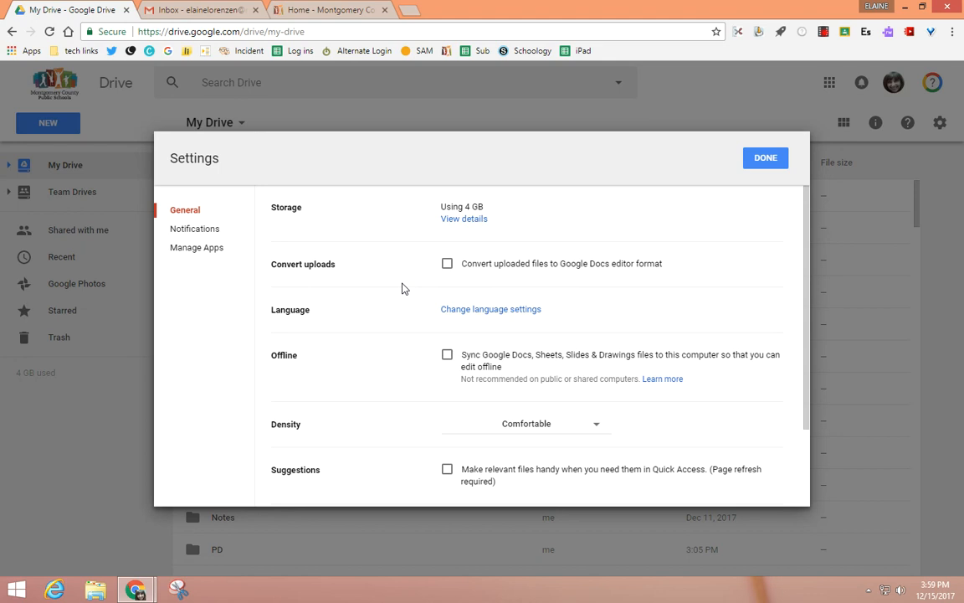
pyautogui.click(767, 160)
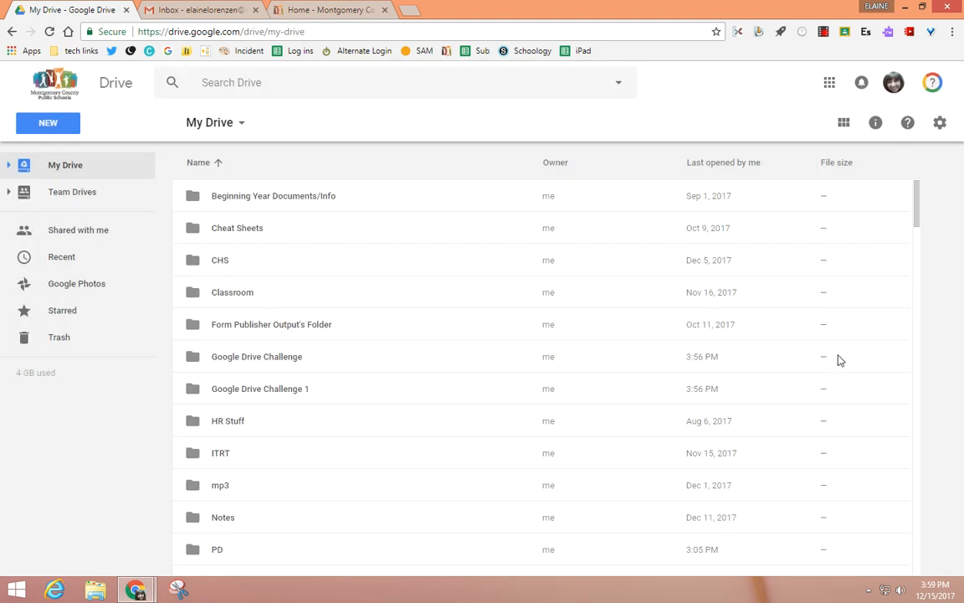
# - Open the Google Drive Challenge 1 folder and upload the Mexican Cornbread Recipe Word file from the desktop into it
pyautogui.scroll(-3, 402, 377)
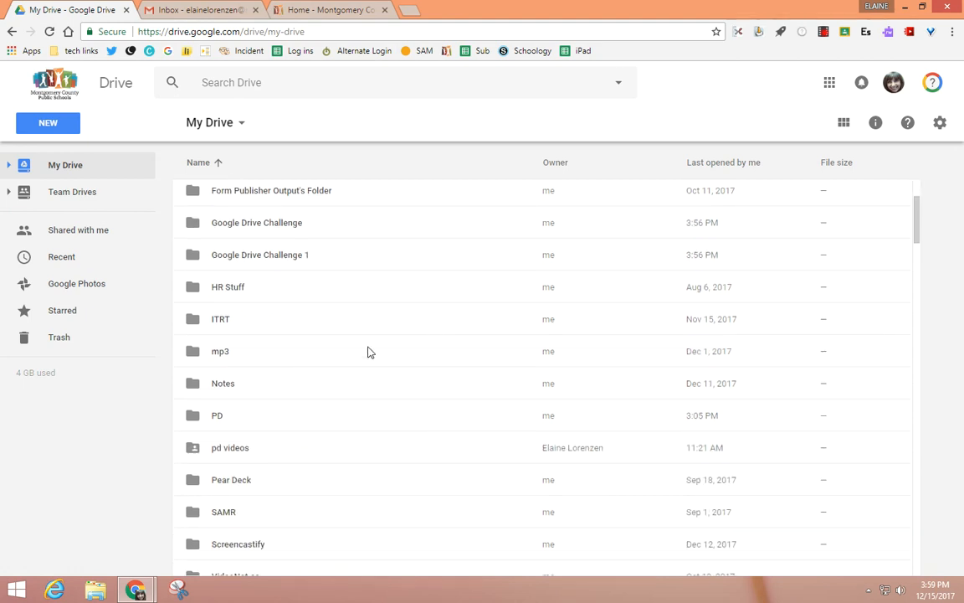
pyautogui.doubleClick(322, 256)
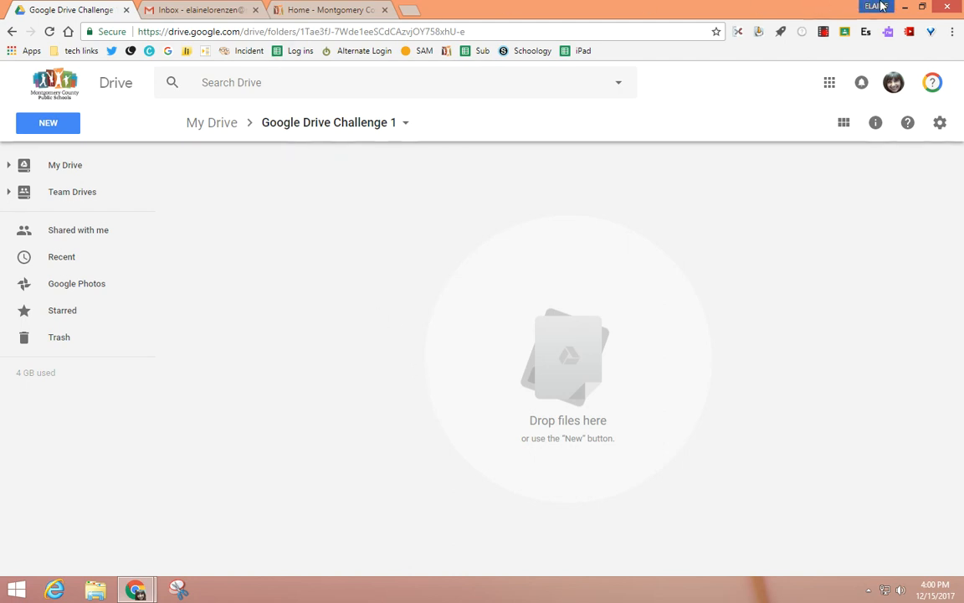
pyautogui.click(923, 6)
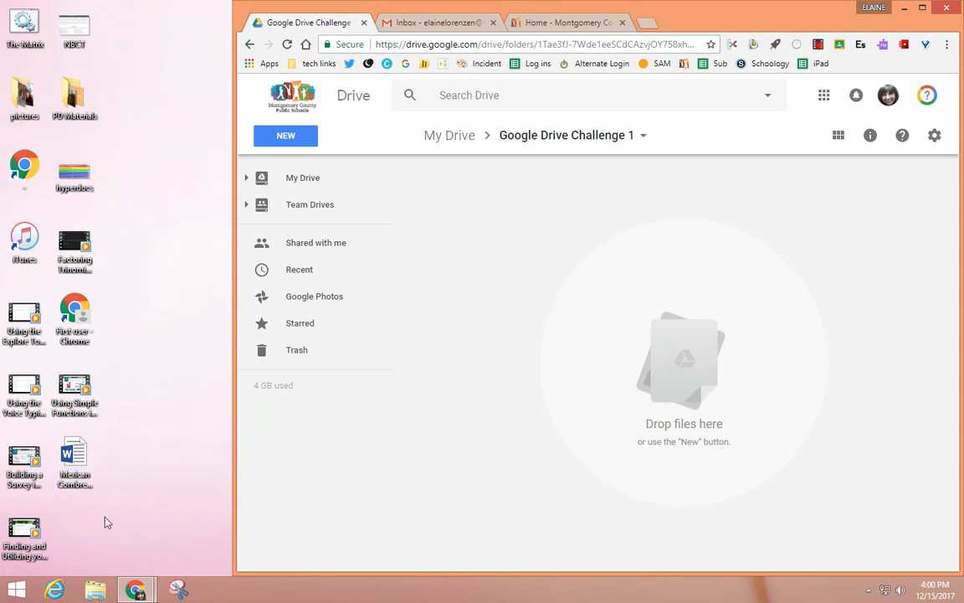
pyautogui.moveTo(78, 452); pyautogui.dragTo(703, 433)
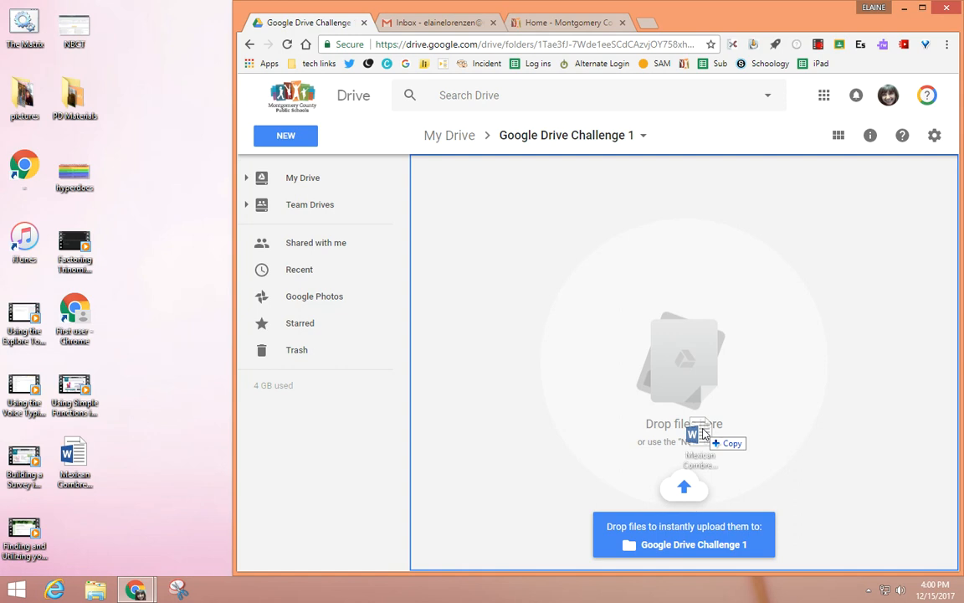
pyautogui.moveTo(703, 433); pyautogui.dragTo(702, 431)
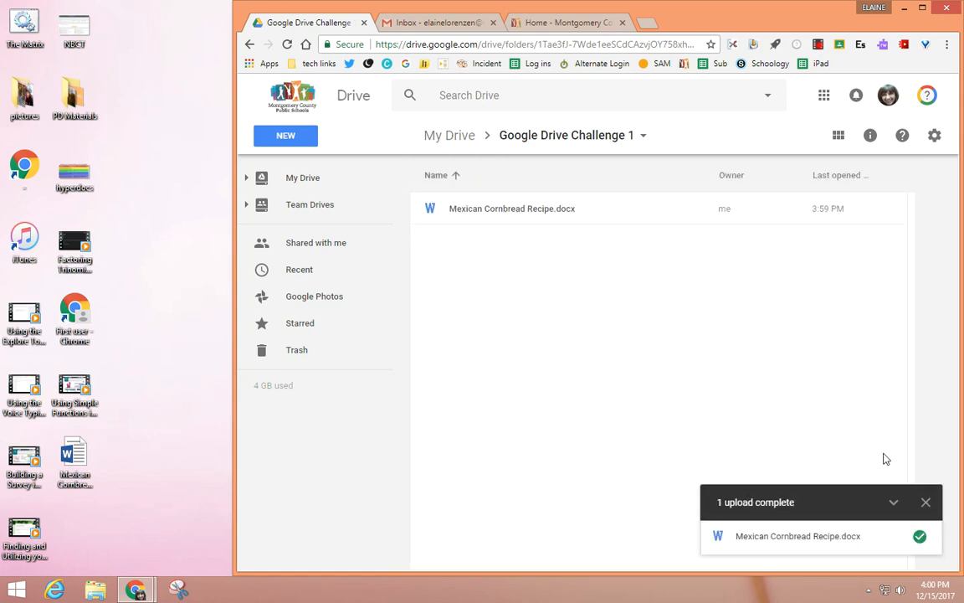
pyautogui.click(925, 502)
pyautogui.click(921, 8)
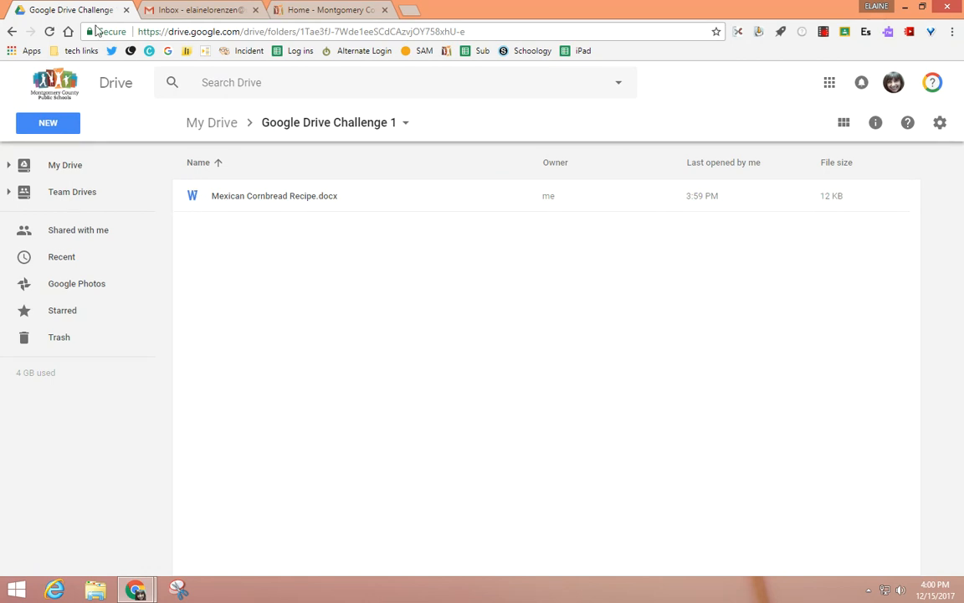
# - Upload the Christiansburg High Economics and Personal Finance grades export spreadsheet from the Downloads folder
pyautogui.click(68, 122)
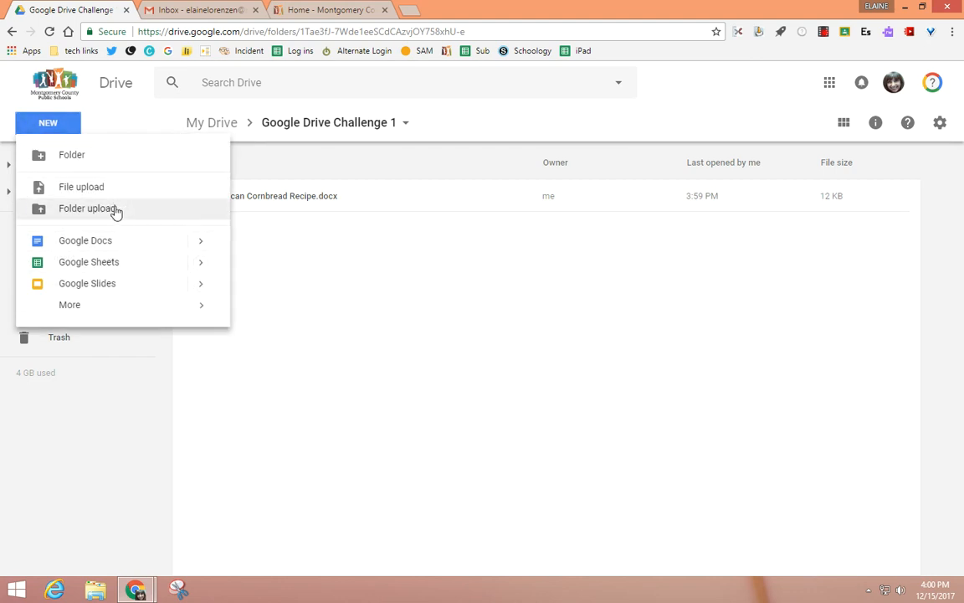
pyautogui.click(73, 188)
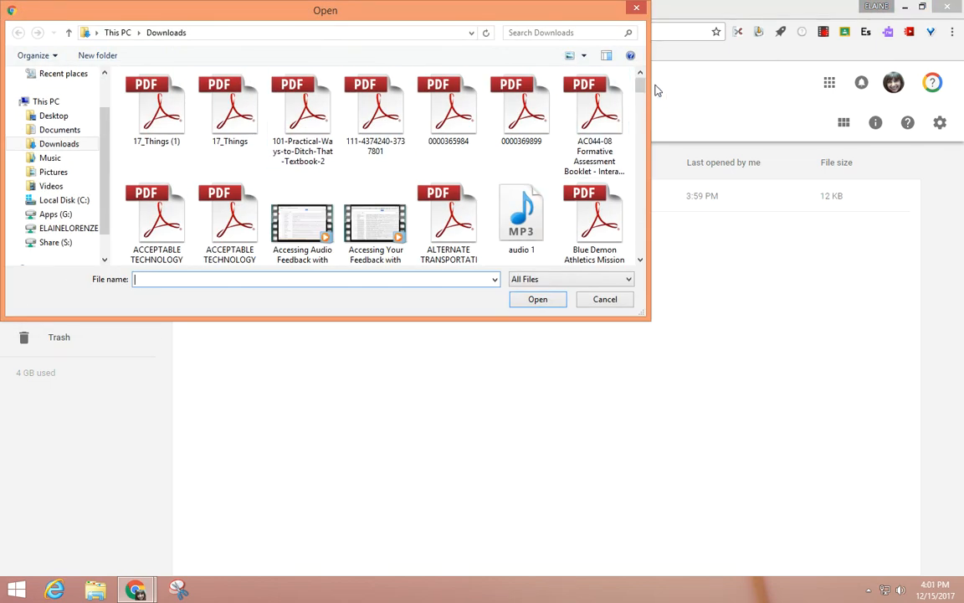
pyautogui.moveTo(643, 89); pyautogui.dragTo(650, 106)
pyautogui.doubleClick(302, 134)
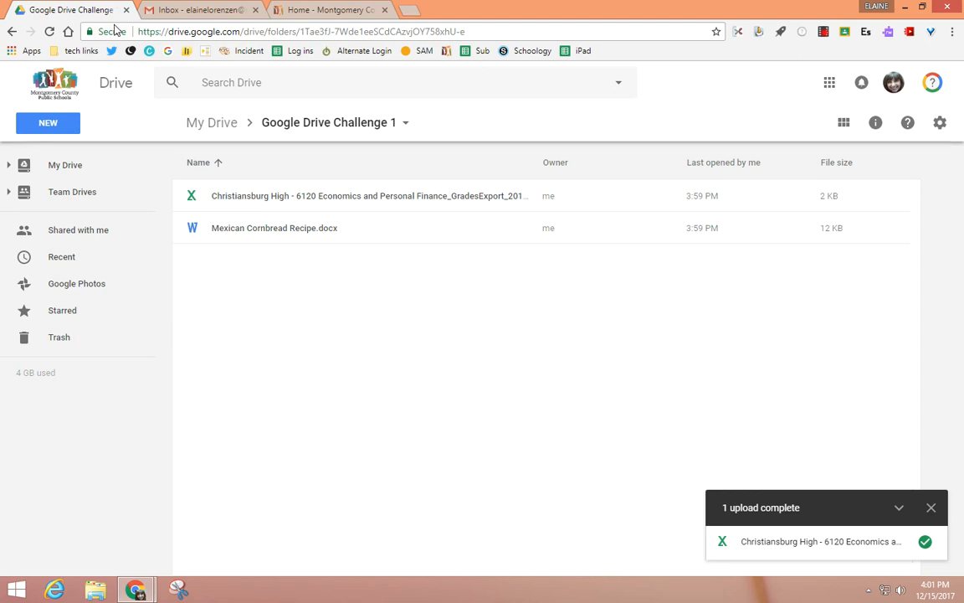
# - Switch to Gmail and save the _Multiple_Activities.pdf attachment of the Christiansburg Multiple Activities email to Drive
pyautogui.click(171, 12)
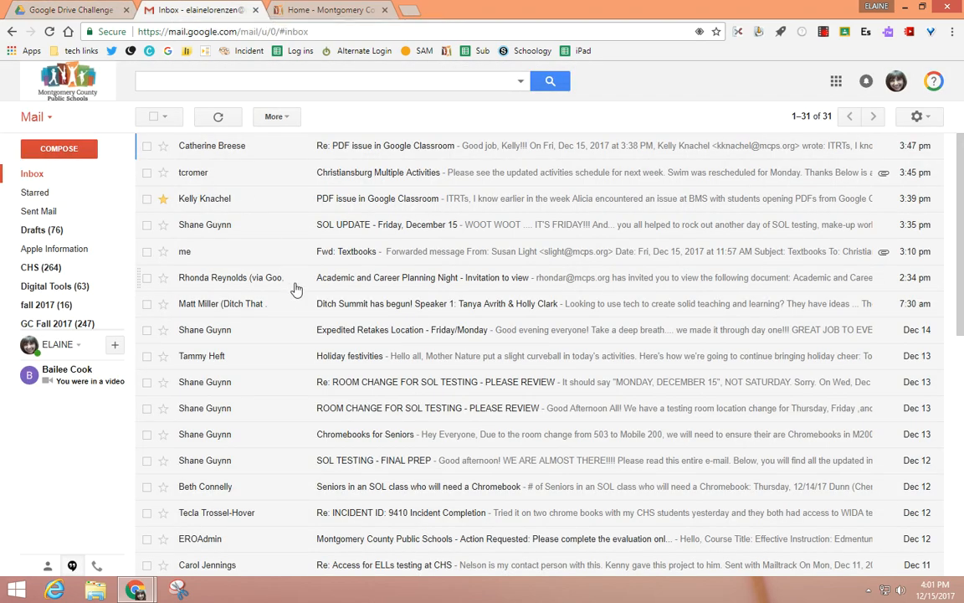
pyautogui.doubleClick(238, 183)
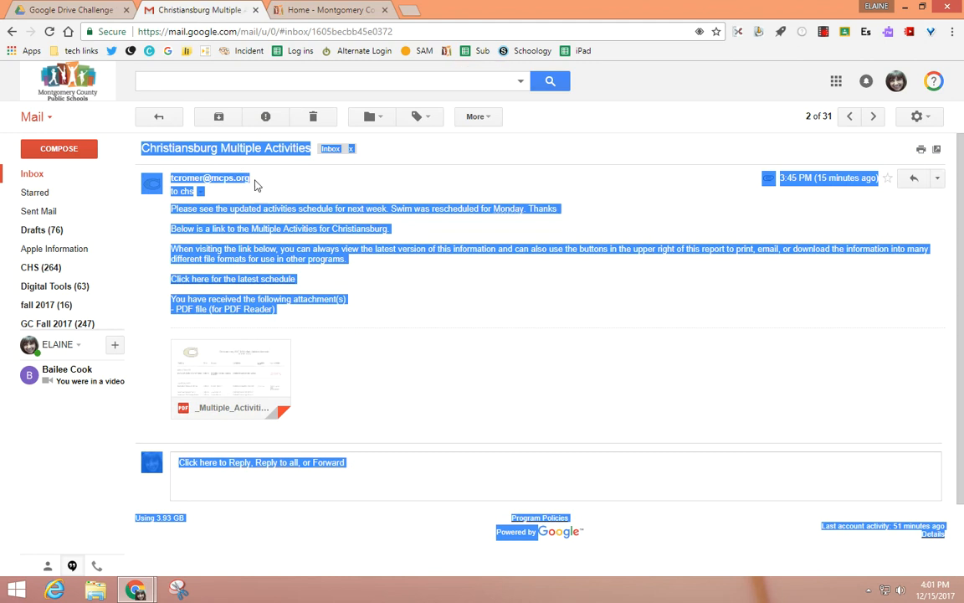
pyautogui.click(530, 315)
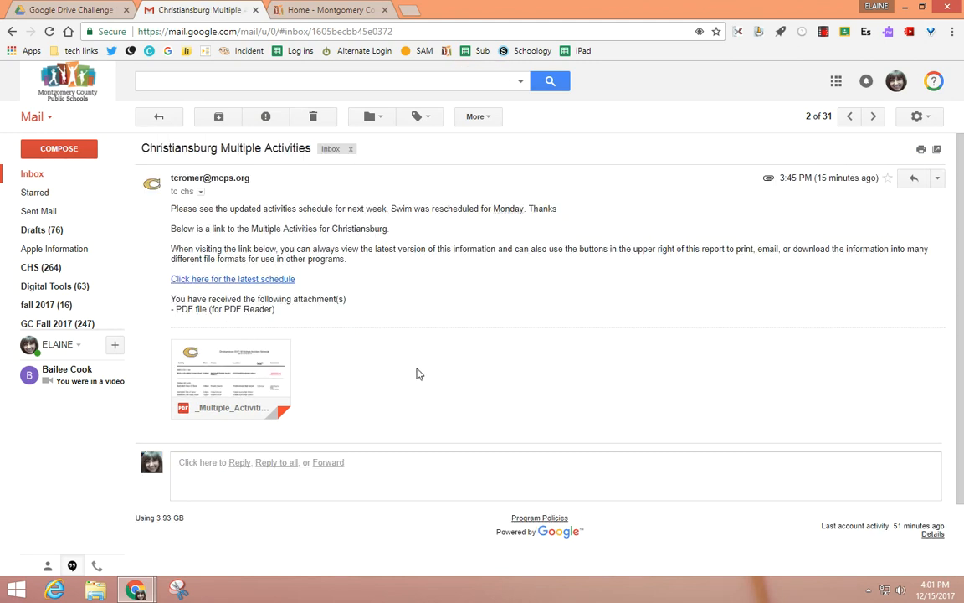
pyautogui.moveTo(252, 370)
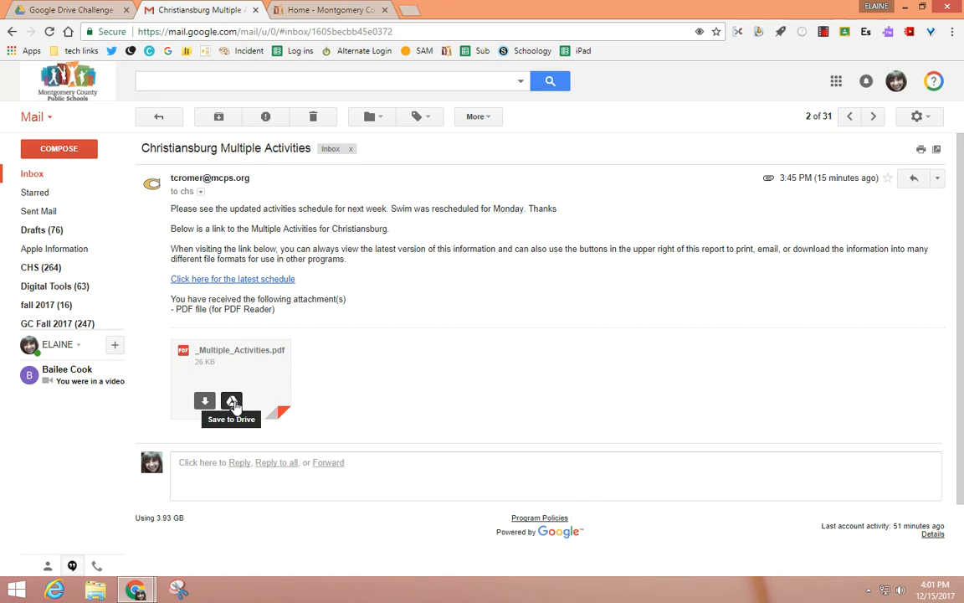
pyautogui.click(231, 402)
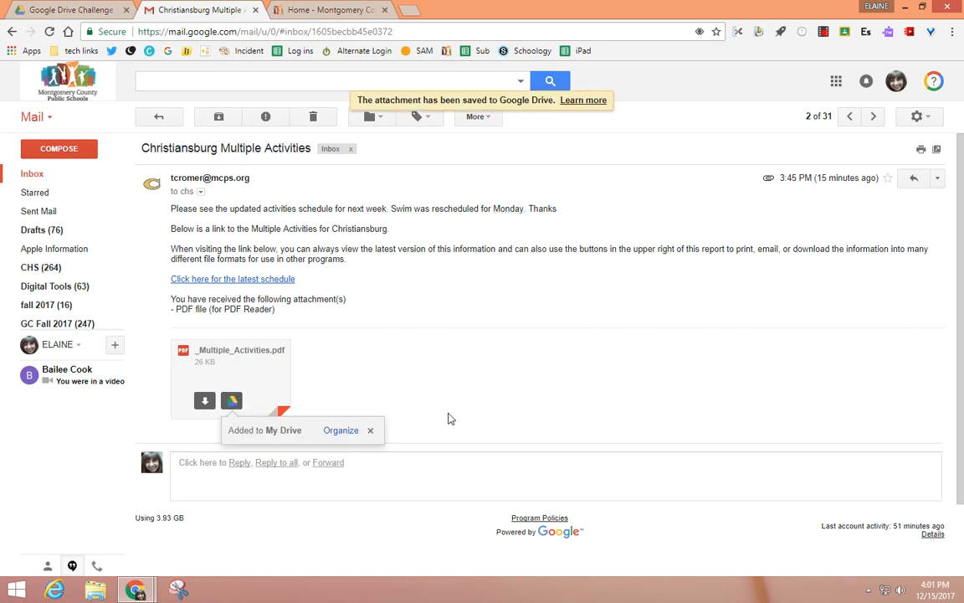
# - Move the saved PDF attachment into the Google Drive Challenge 1 folder
pyautogui.click(342, 432)
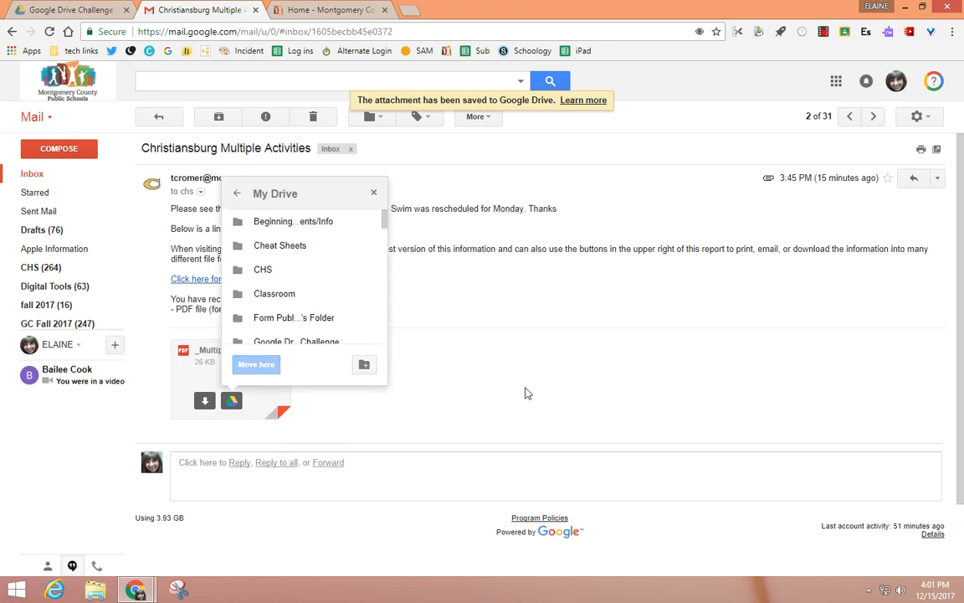
pyautogui.moveTo(383, 217); pyautogui.dragTo(383, 232)
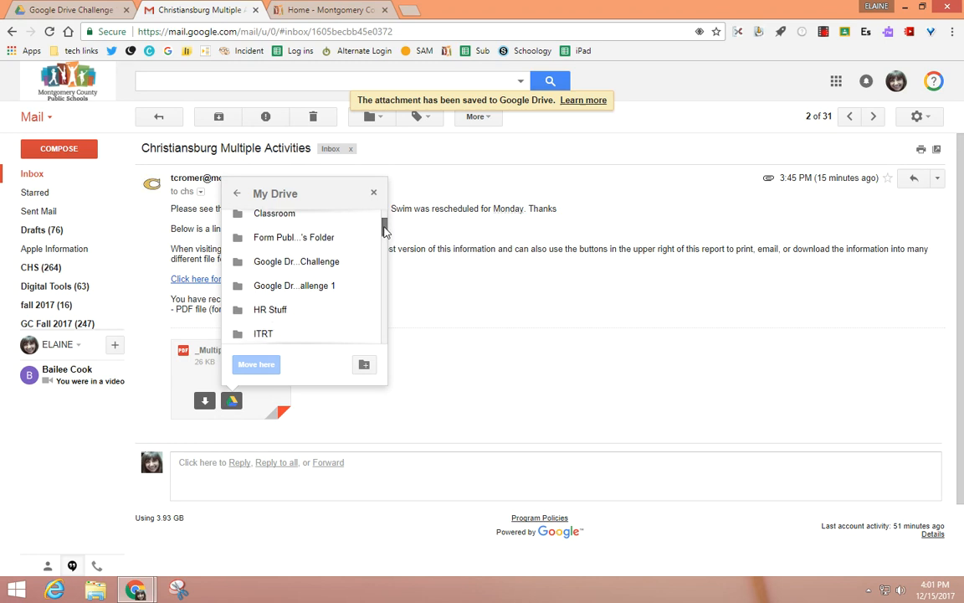
pyautogui.click(365, 289)
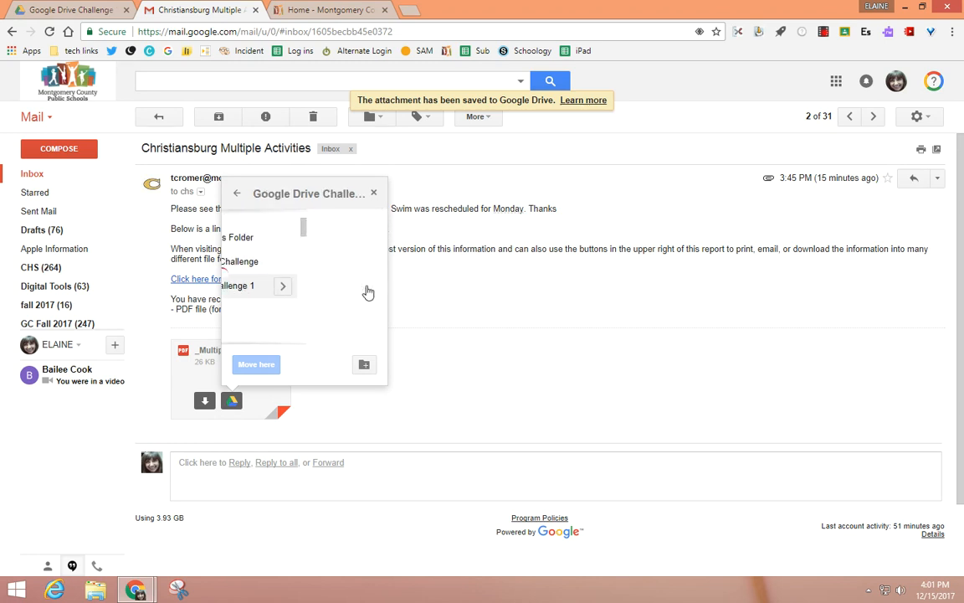
pyautogui.click(256, 364)
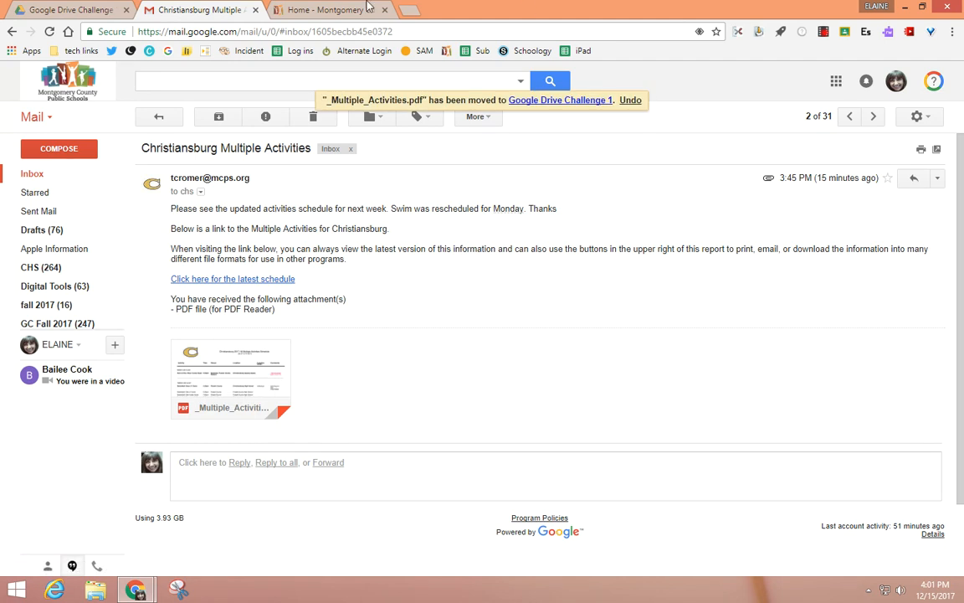
# - Return to the Google Drive folder, preview the Word file Mexican Cornbread Recipe.docx and open it with Google Docs
pyautogui.click(25, 10)
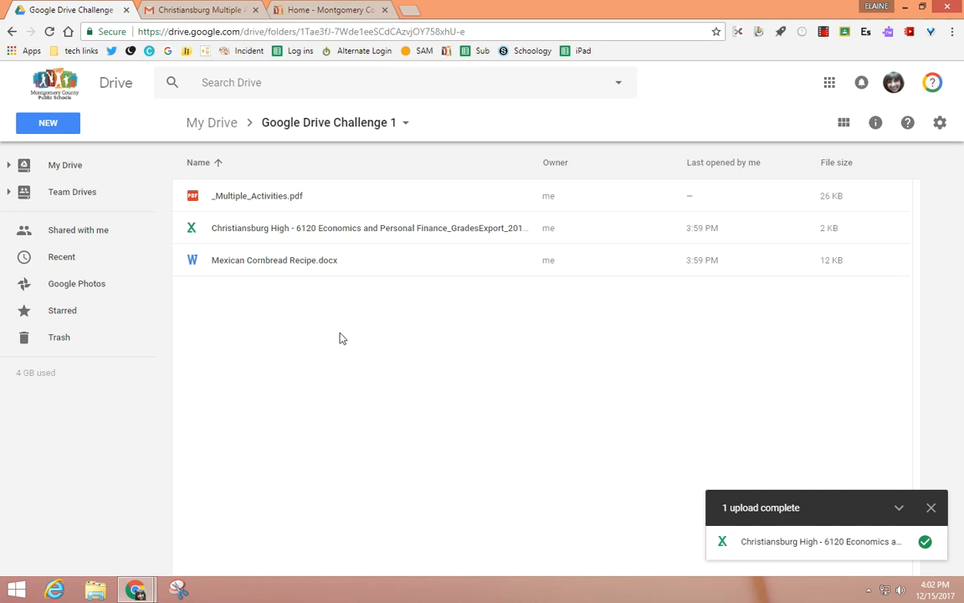
pyautogui.click(350, 268)
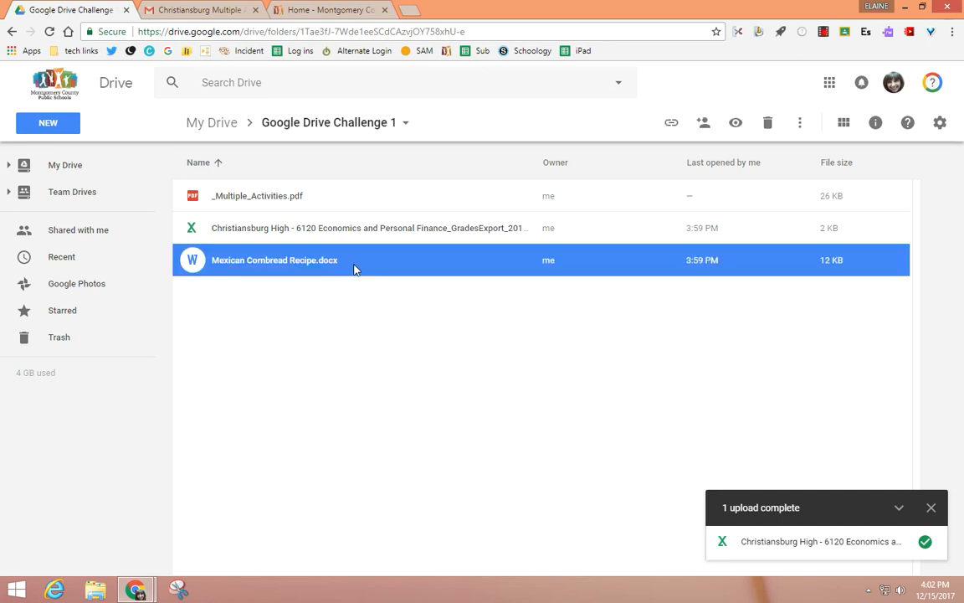
pyautogui.doubleClick(354, 268)
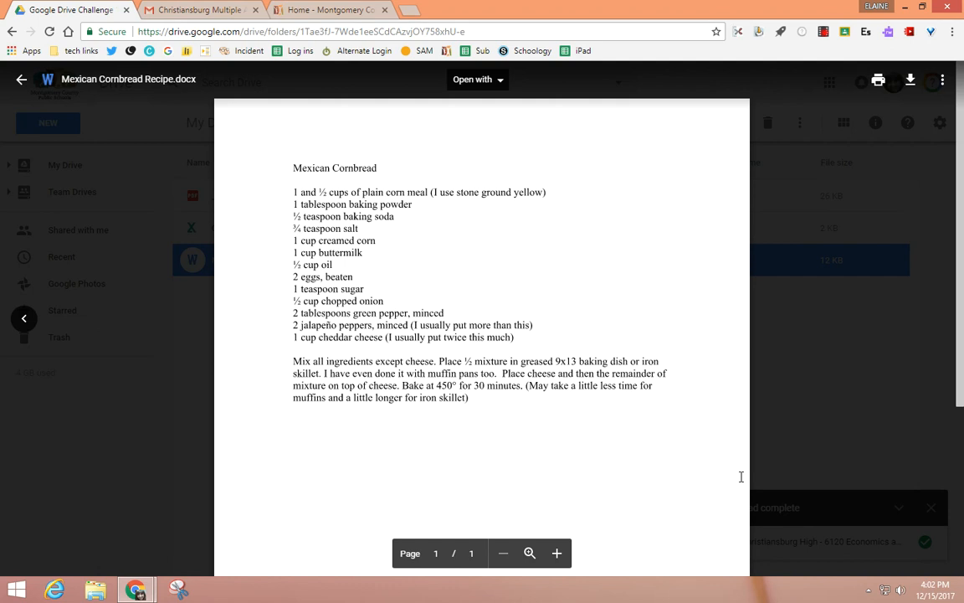
pyautogui.click(943, 81)
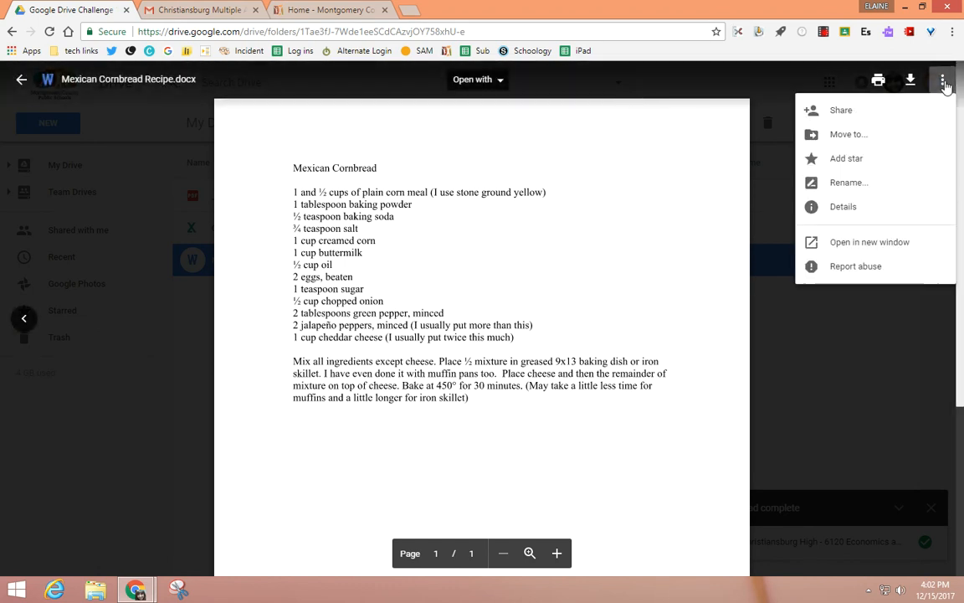
pyautogui.click(858, 379)
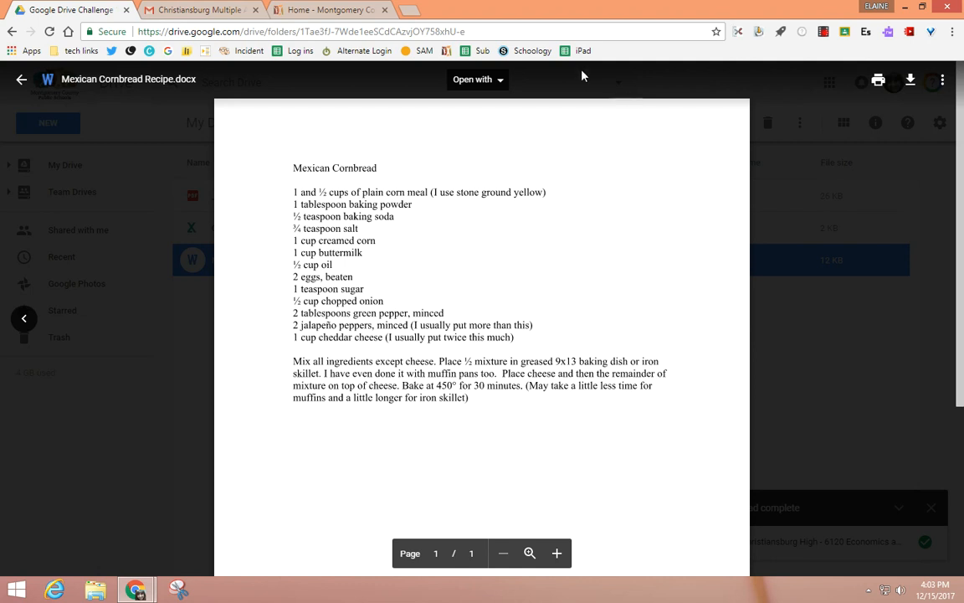
pyautogui.click(492, 82)
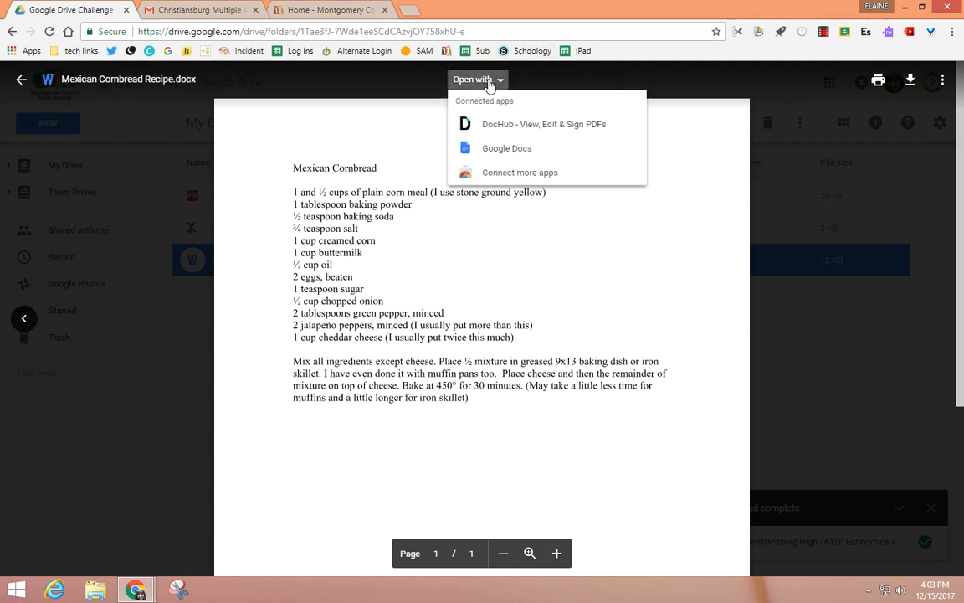
pyautogui.click(514, 149)
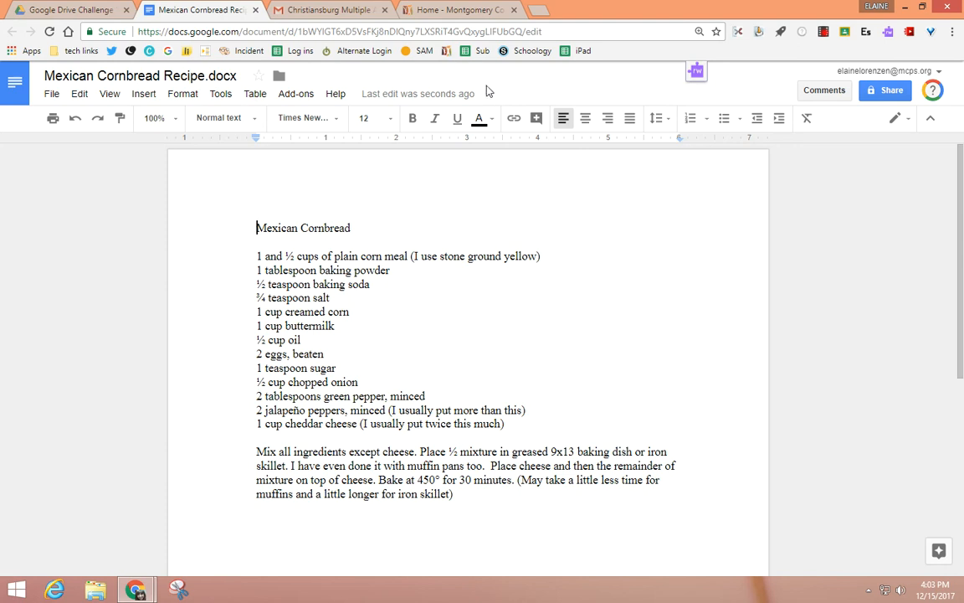
# - Insert a blank line below the Mexican Cornbread title, and close the document and the Word file's preview
pyautogui.click(385, 227)
pyautogui.press('Return')
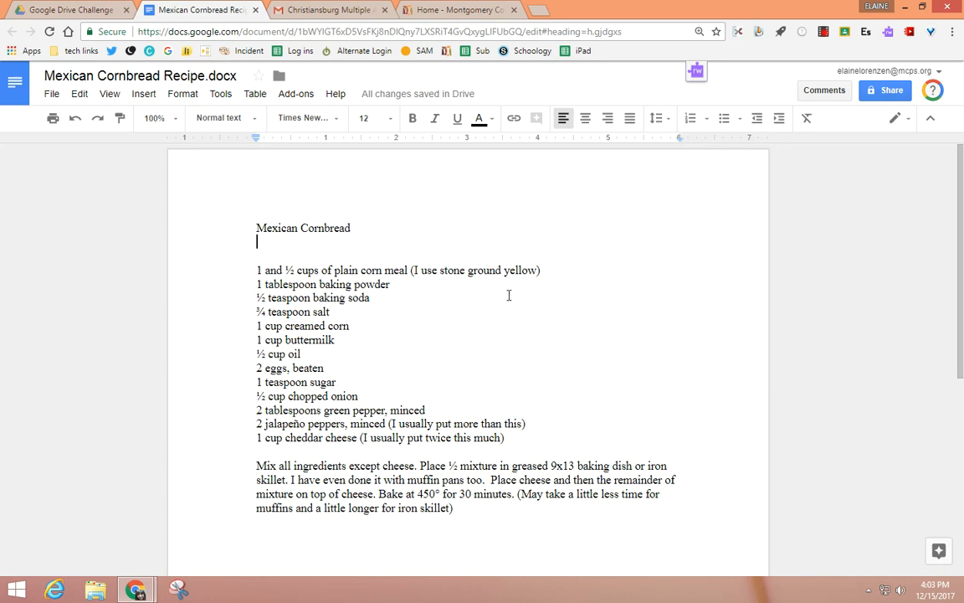
pyautogui.click(503, 348)
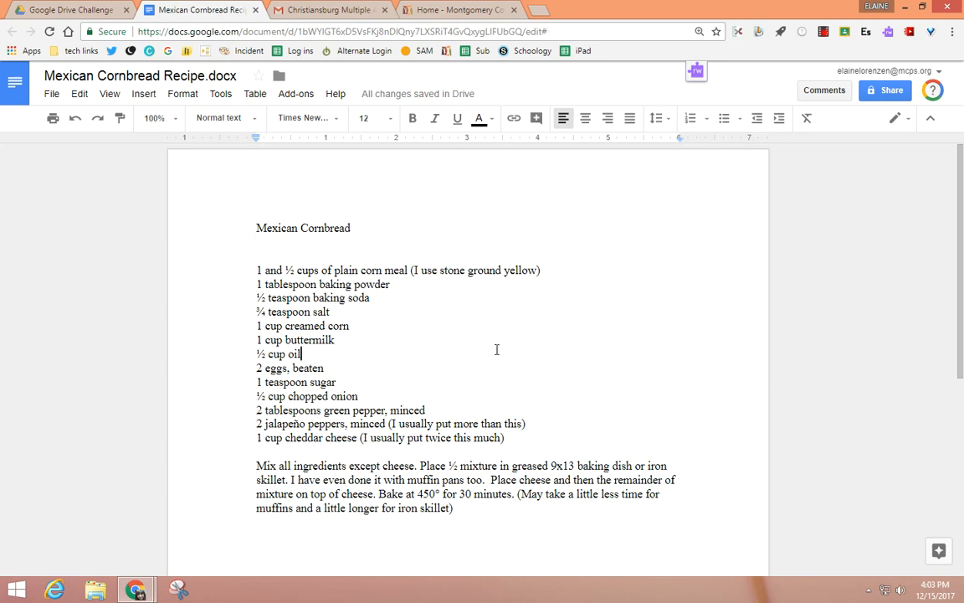
pyautogui.click(255, 10)
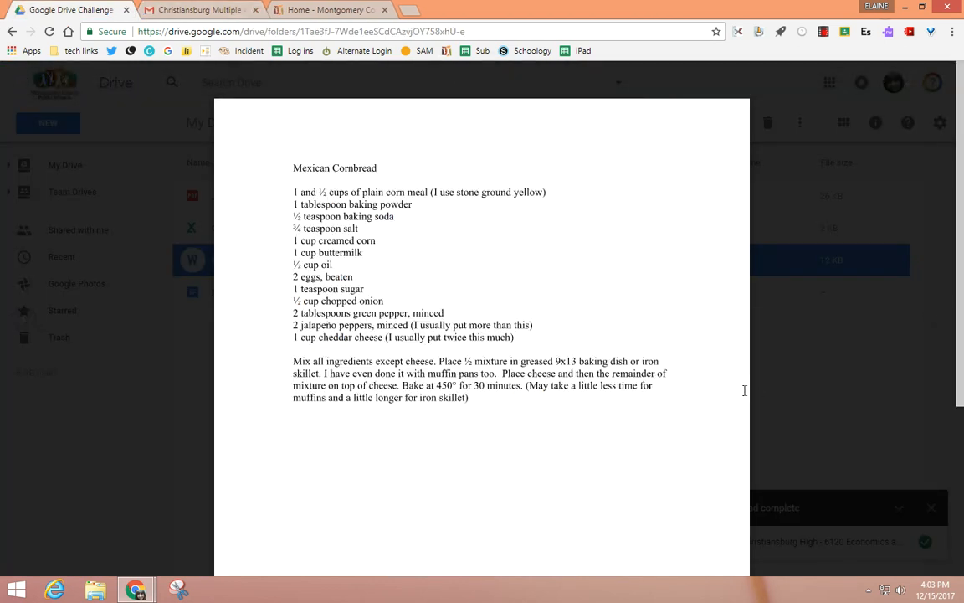
pyautogui.click(811, 330)
pyautogui.click(559, 390)
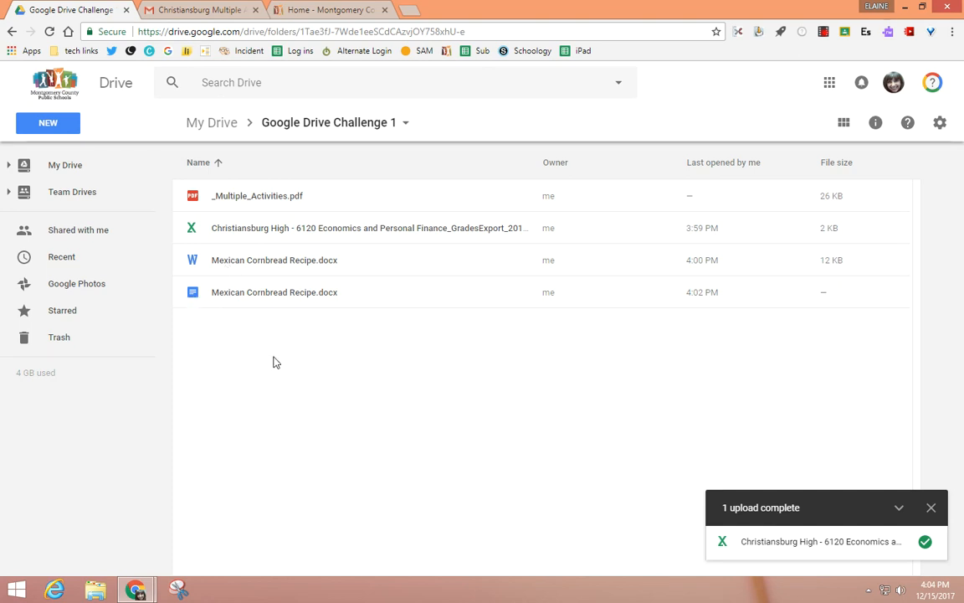
# - Reopen the Google Docs version of the cornbread recipe, review its available download formats, and return to the Drive folder
pyautogui.click(365, 294)
pyautogui.doubleClick(365, 294)
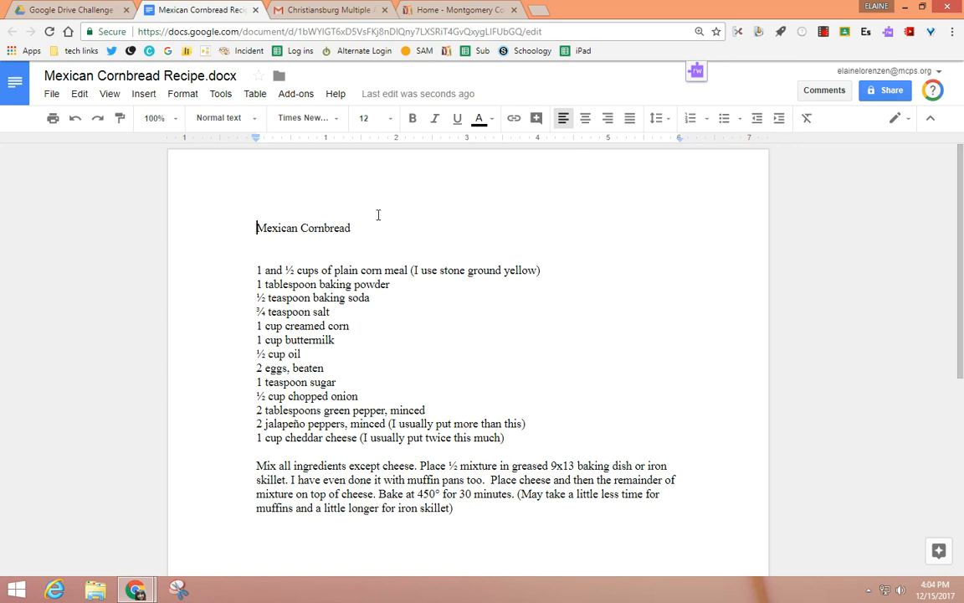
pyautogui.click(46, 98)
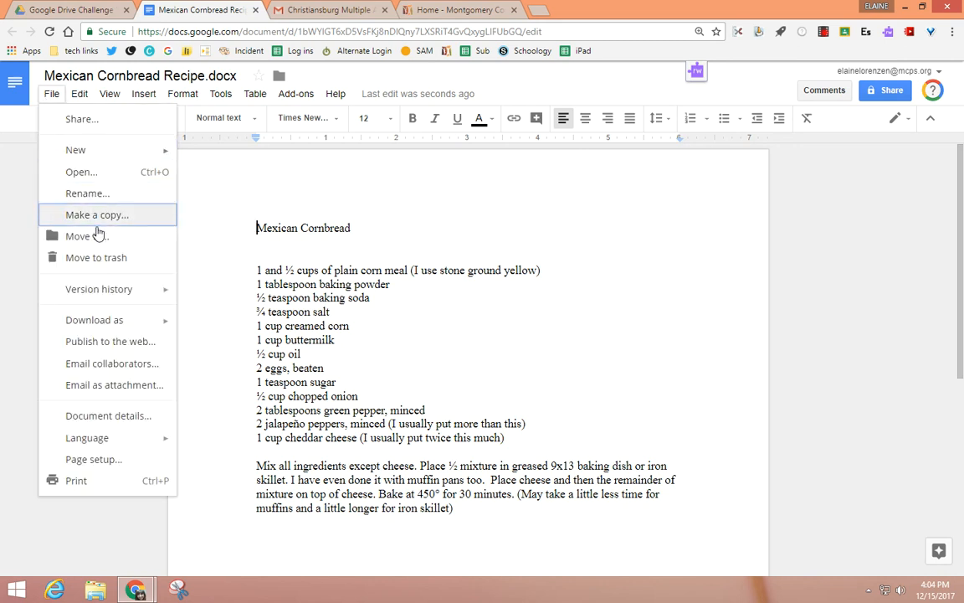
pyautogui.moveTo(114, 322)
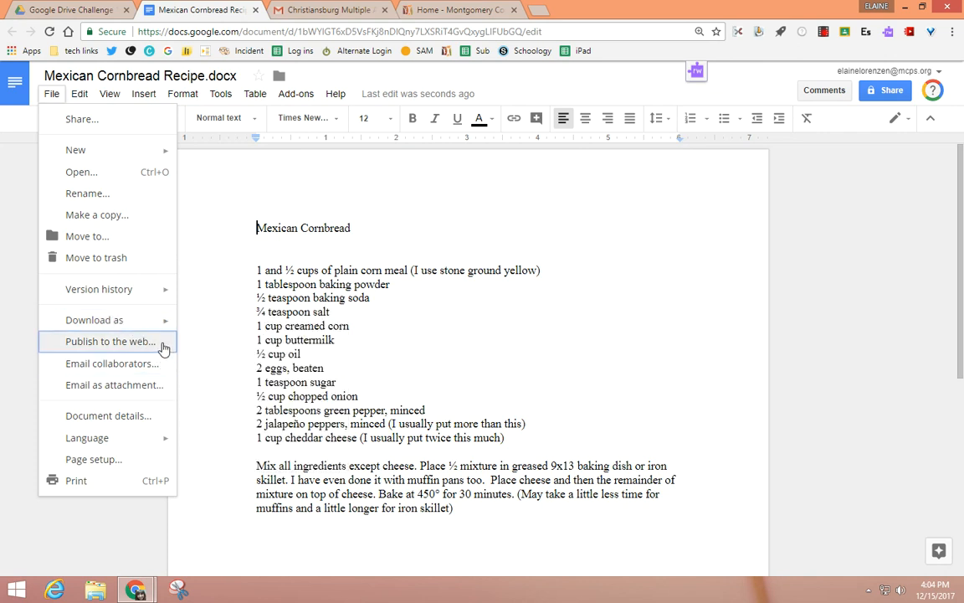
pyautogui.moveTo(171, 323)
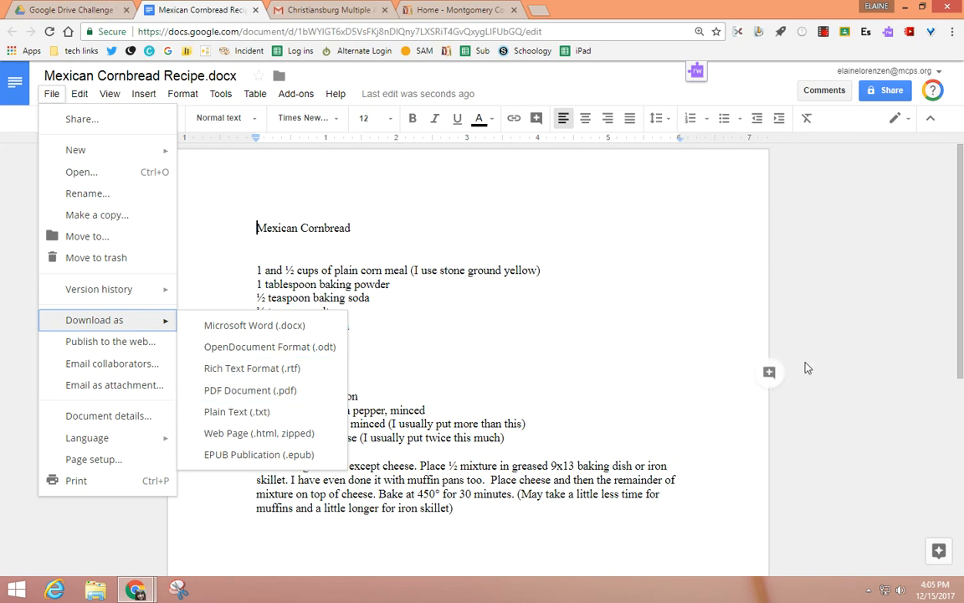
pyautogui.click(855, 328)
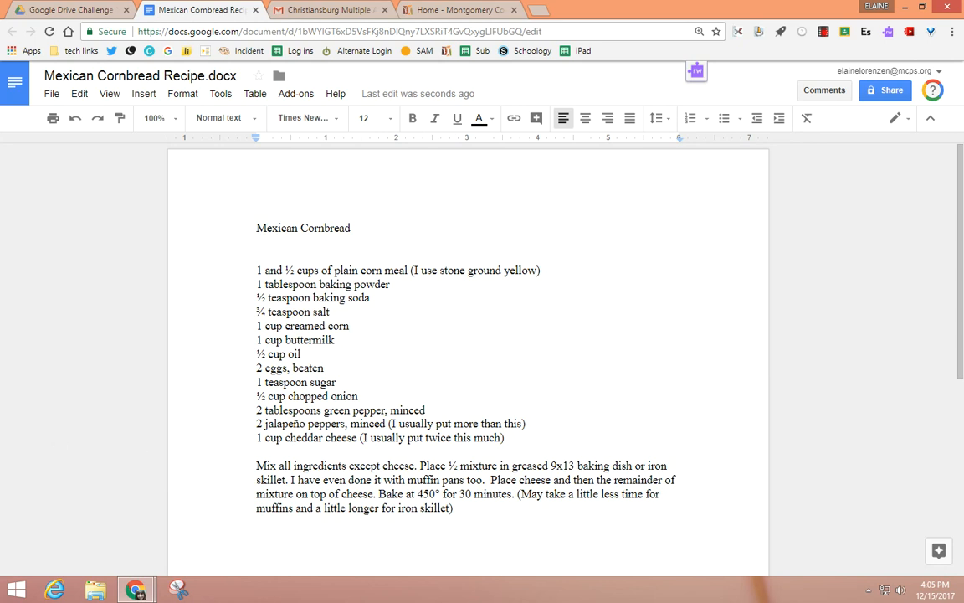
pyautogui.click(51, 11)
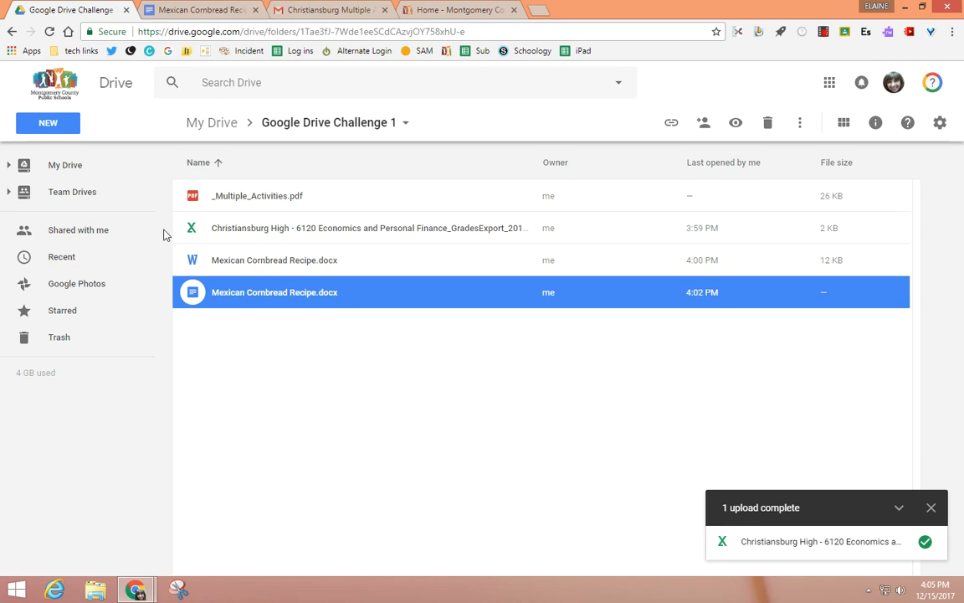
pyautogui.moveTo(930, 171)
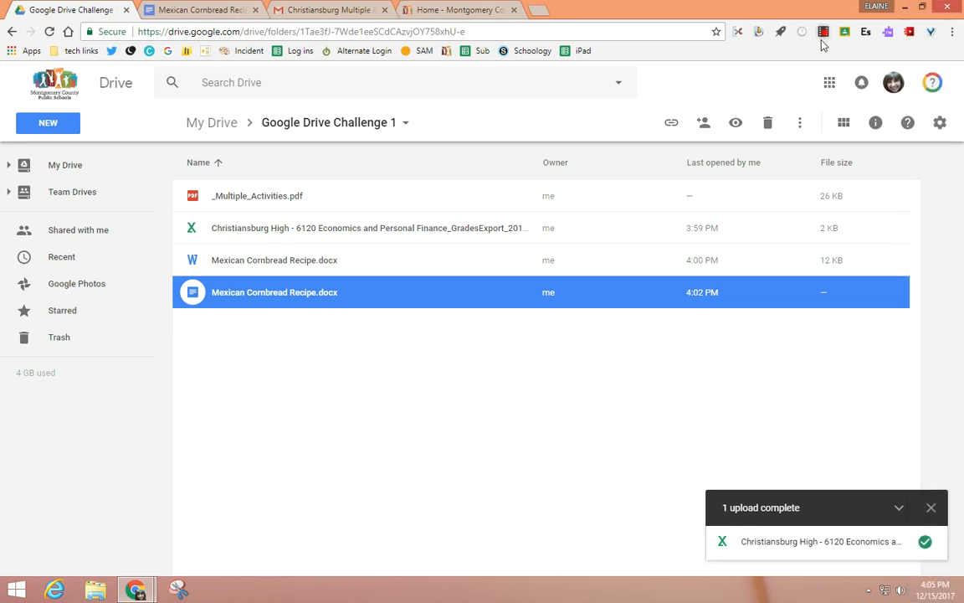